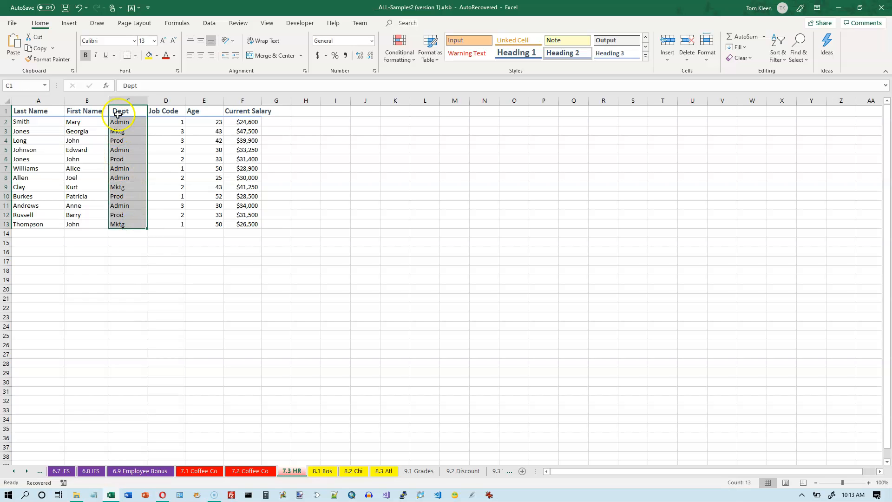
- Create a PivotTable on a new worksheet from the employee data in A1:F13 of the 7.3 HR sheet
drag(166, 111, 173, 223)
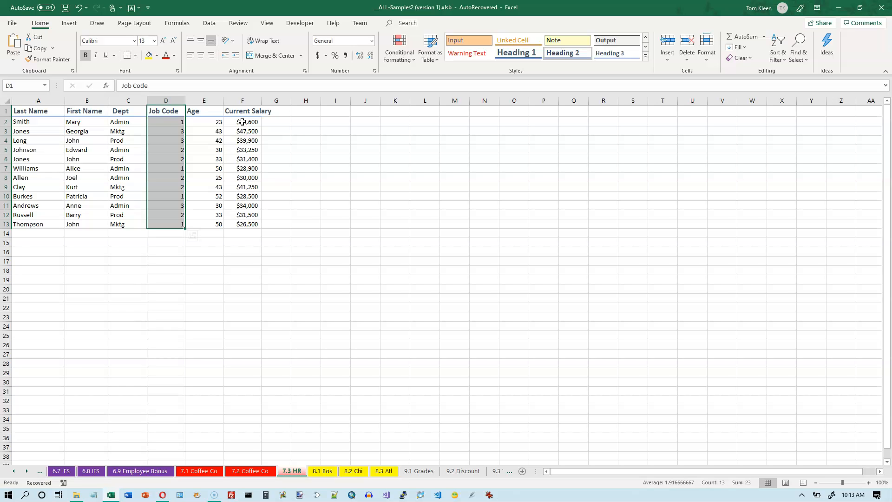
drag(121, 111, 170, 220)
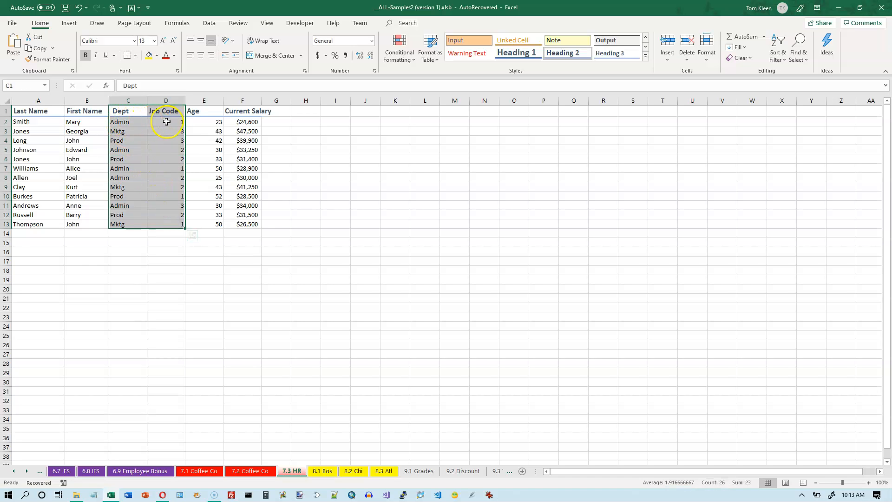
click(83, 123)
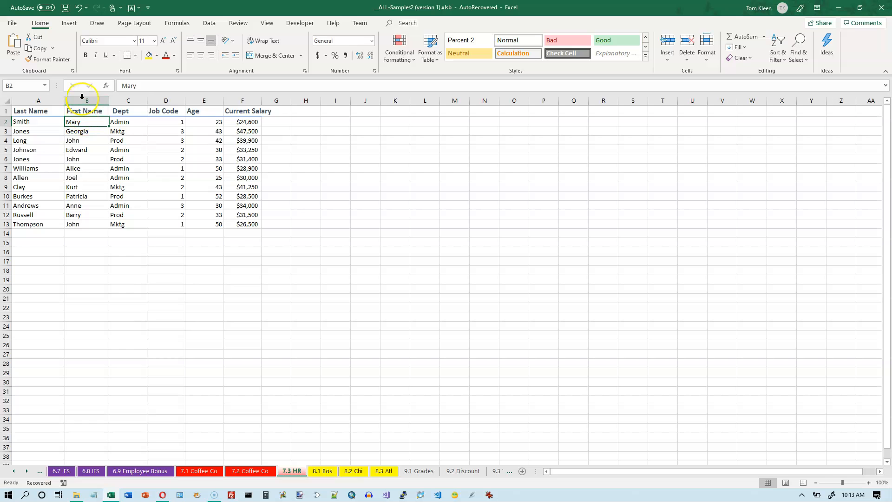
click(70, 23)
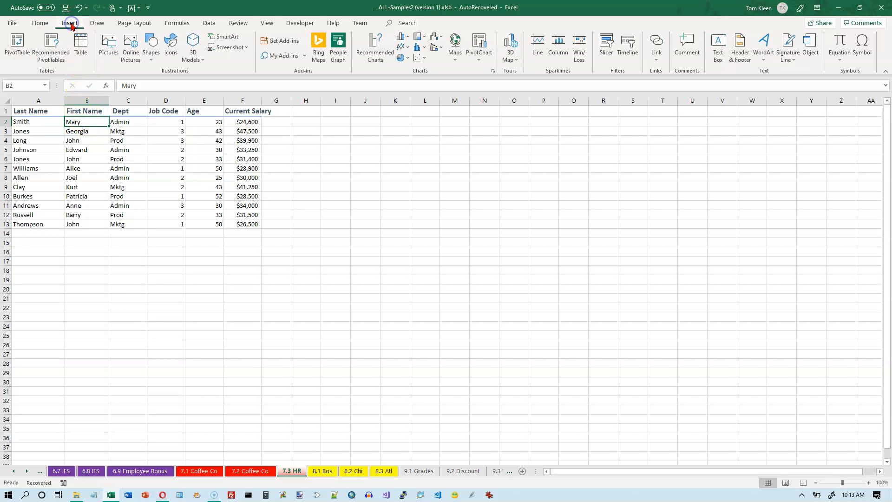
click(22, 50)
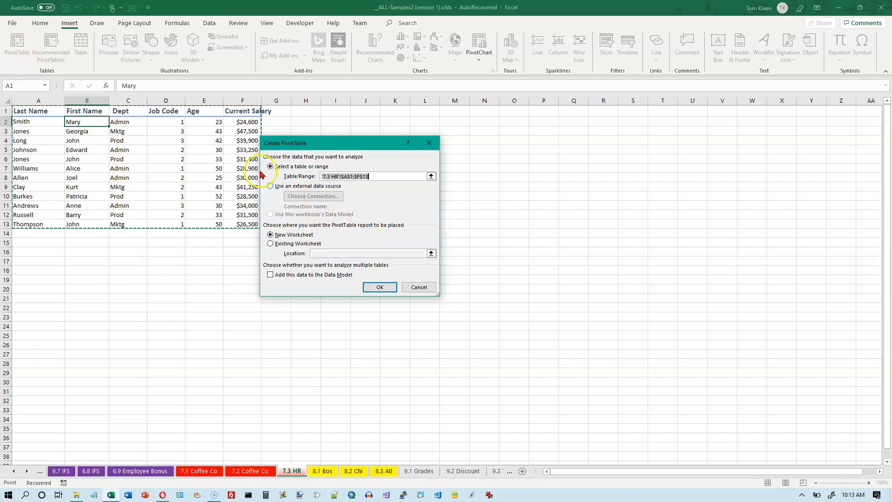
drag(298, 146, 386, 148)
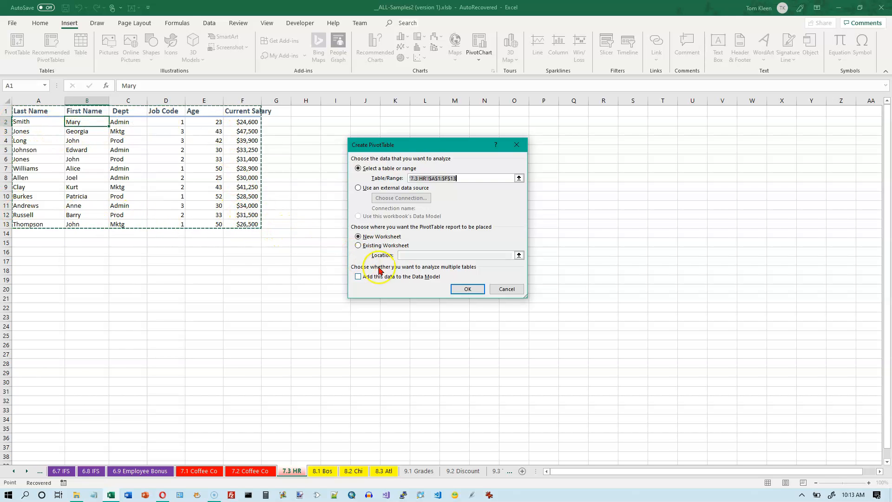
click(467, 289)
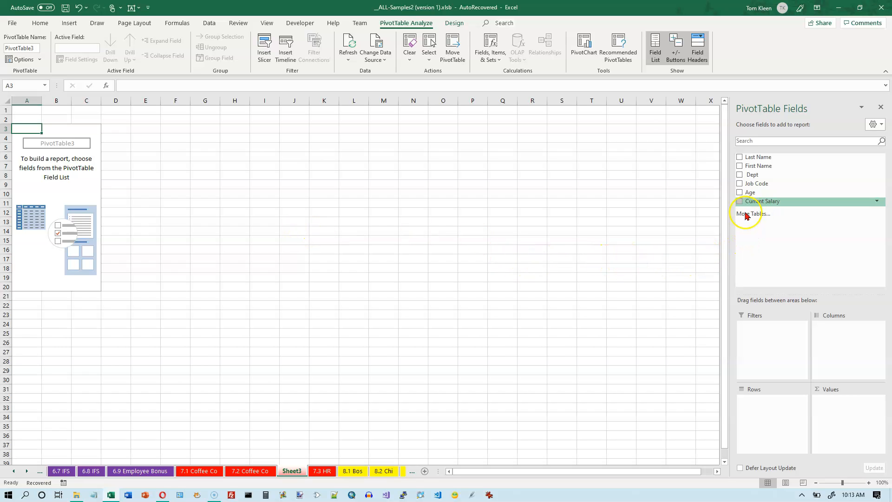
- Summarize Current Salary by Dept in the PivotTable and format column B as accounting dollars with no decimals
click(739, 175)
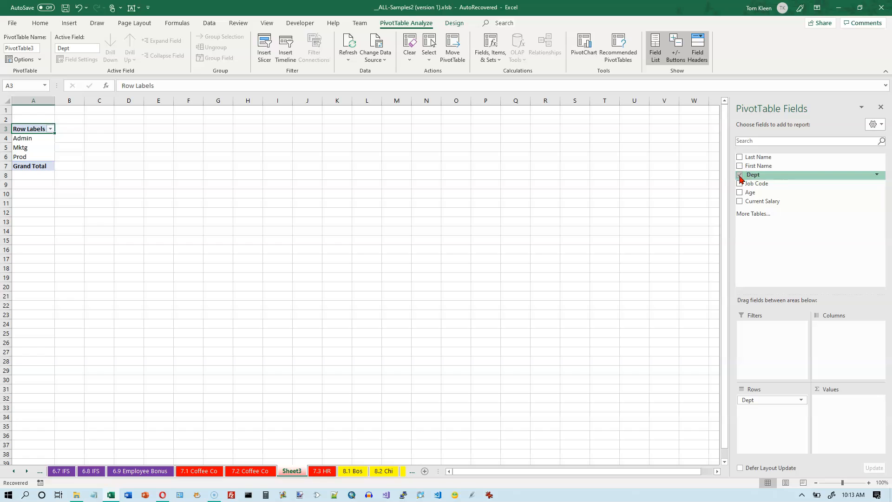
click(740, 202)
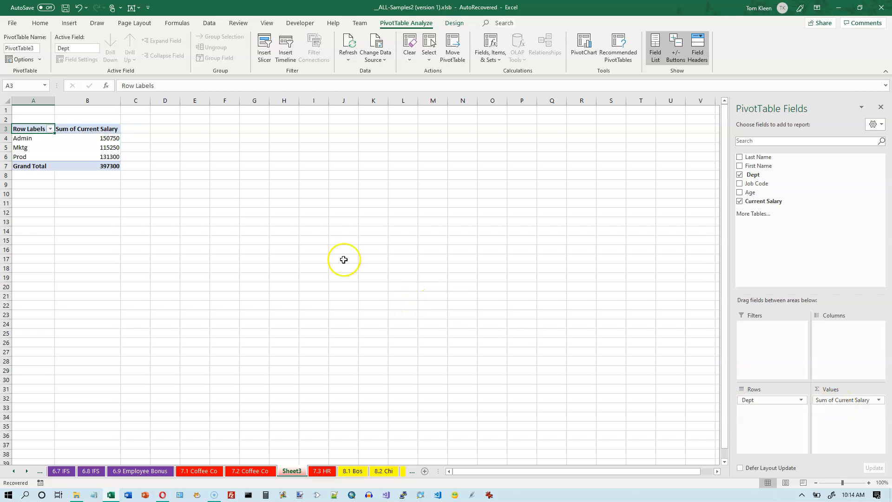
click(102, 99)
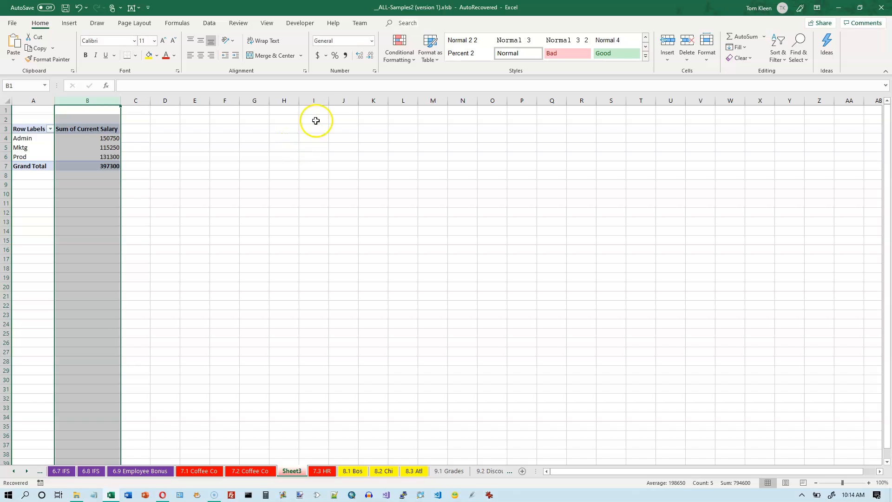
click(318, 56)
click(370, 56)
click(370, 56)
click(102, 138)
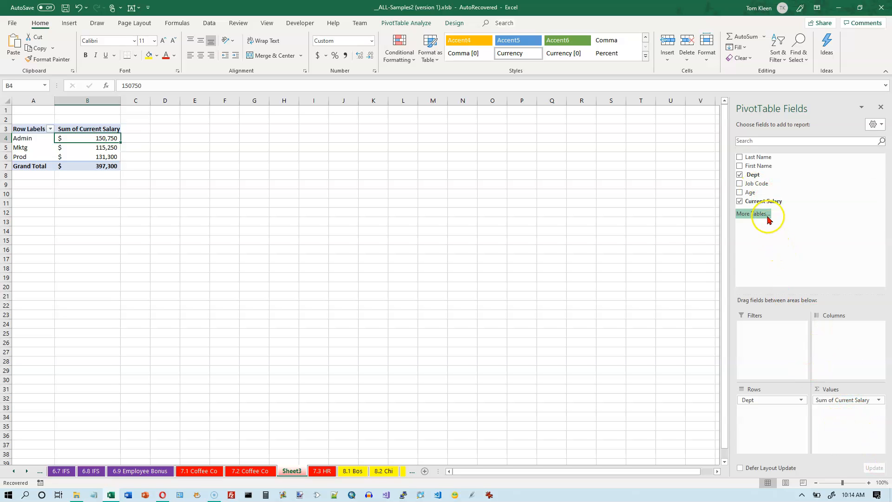
- Add Job Code to the PivotTable values and format column C in comma style with no decimals
click(739, 184)
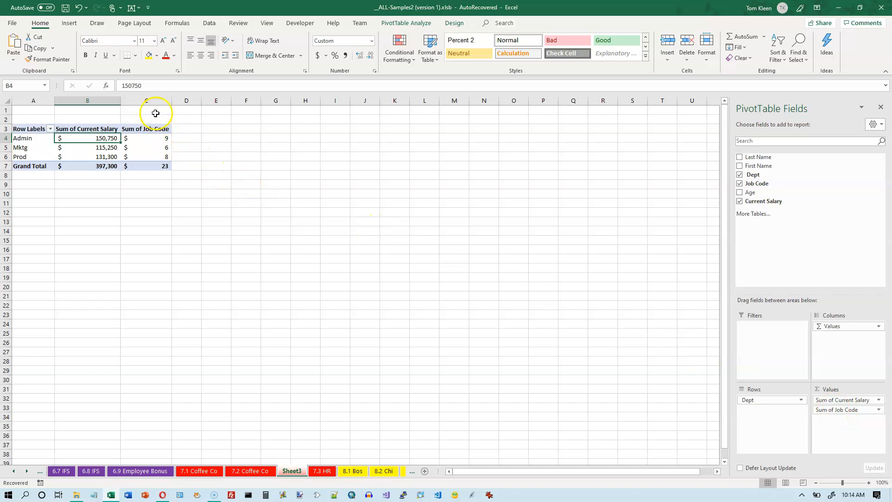
click(147, 100)
mouse_move(129, 145)
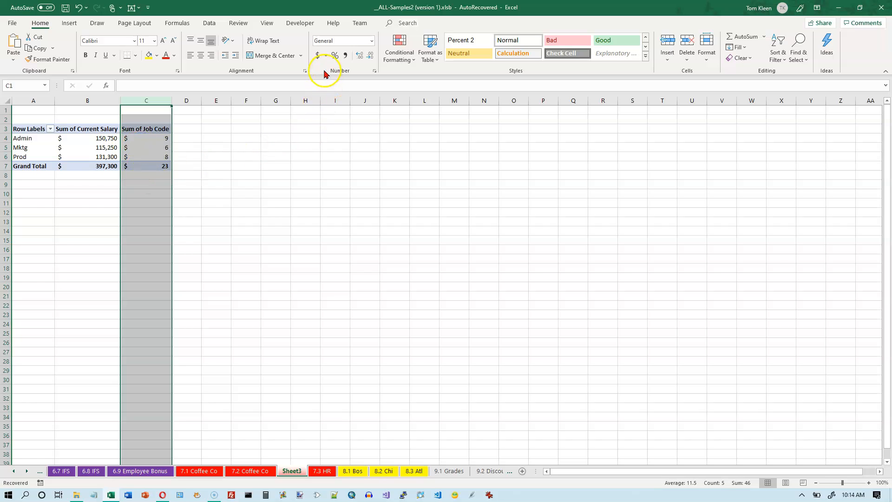
click(345, 55)
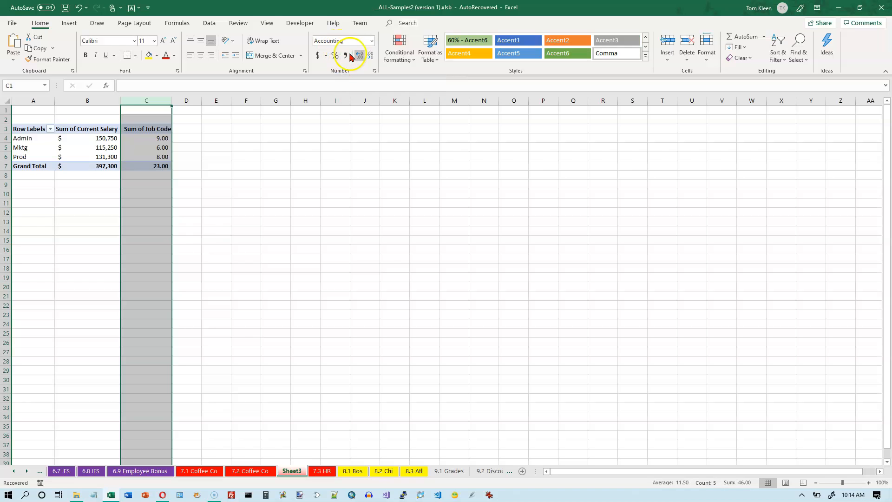
double_click(370, 55)
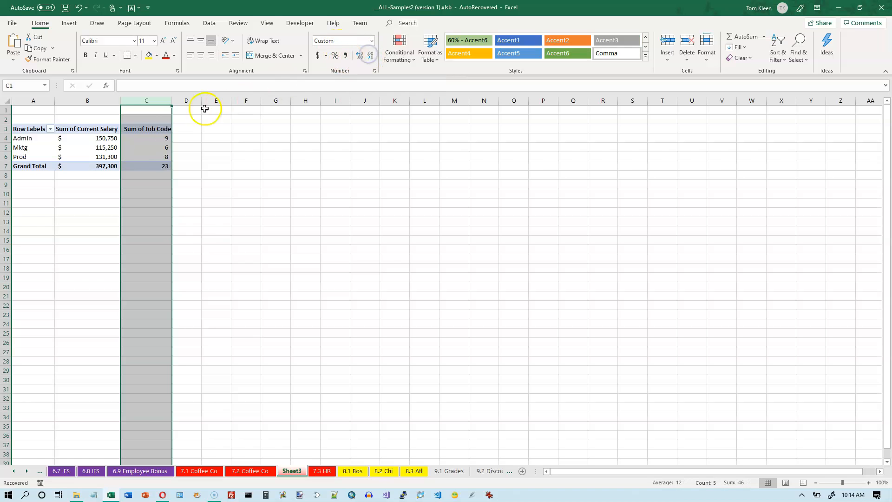
click(149, 138)
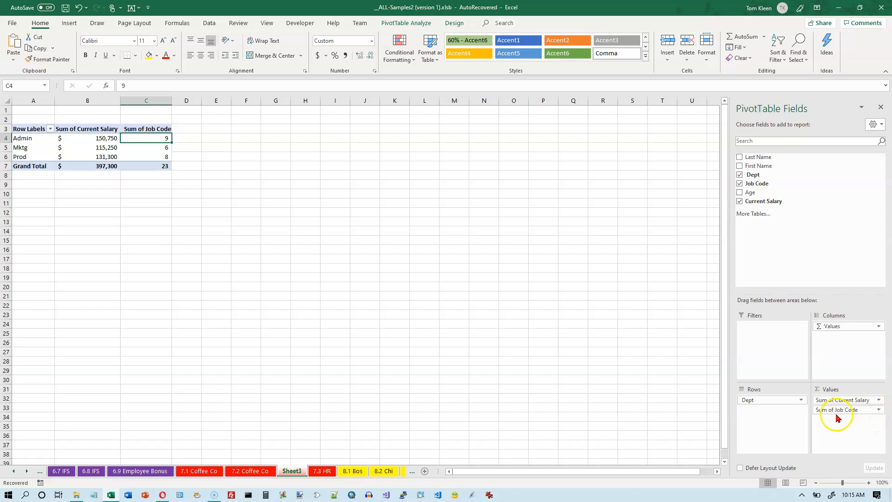
- Change the Job Code value field to be summarized by Count
click(878, 411)
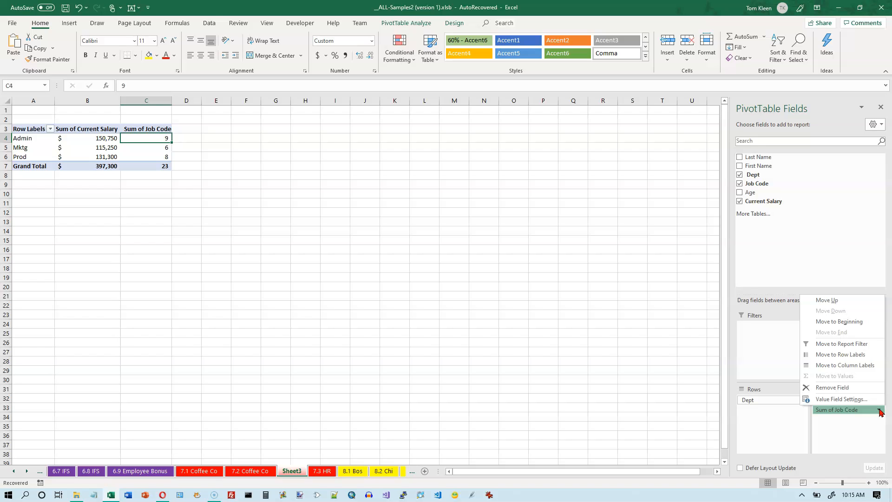
click(841, 399)
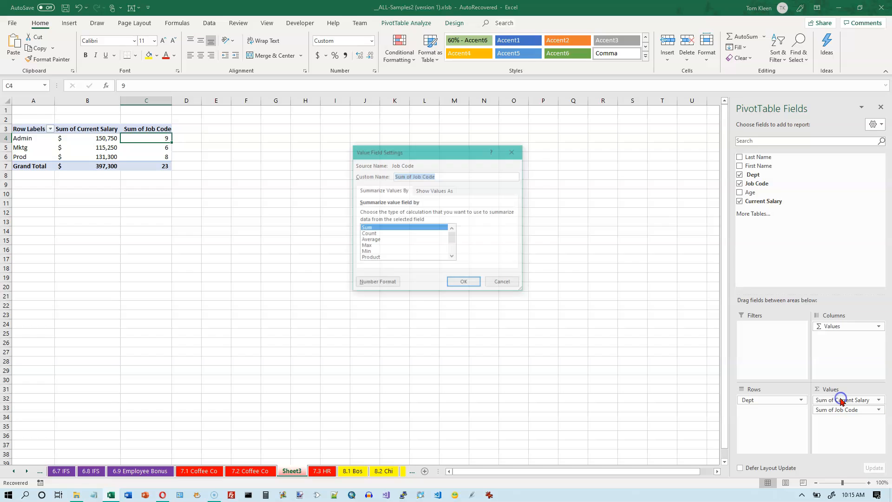
drag(431, 150, 303, 126)
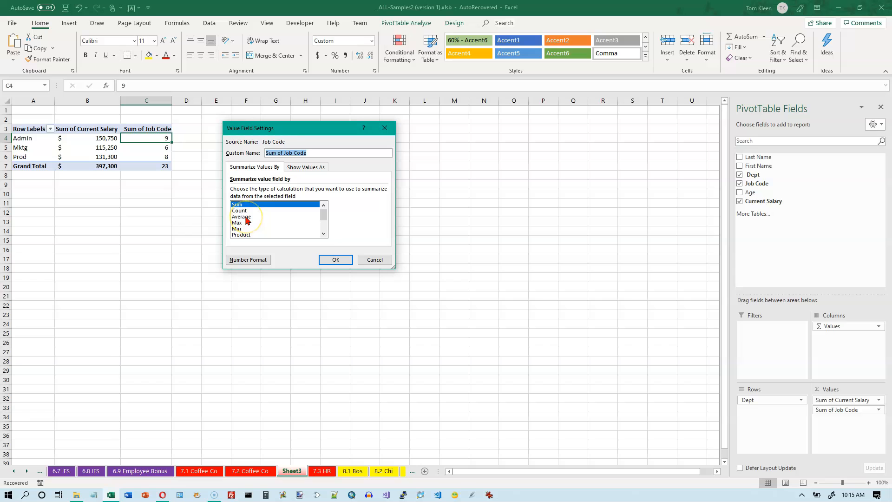
click(324, 235)
click(325, 235)
click(324, 235)
click(324, 235)
click(324, 235)
drag(325, 230, 281, 217)
click(241, 211)
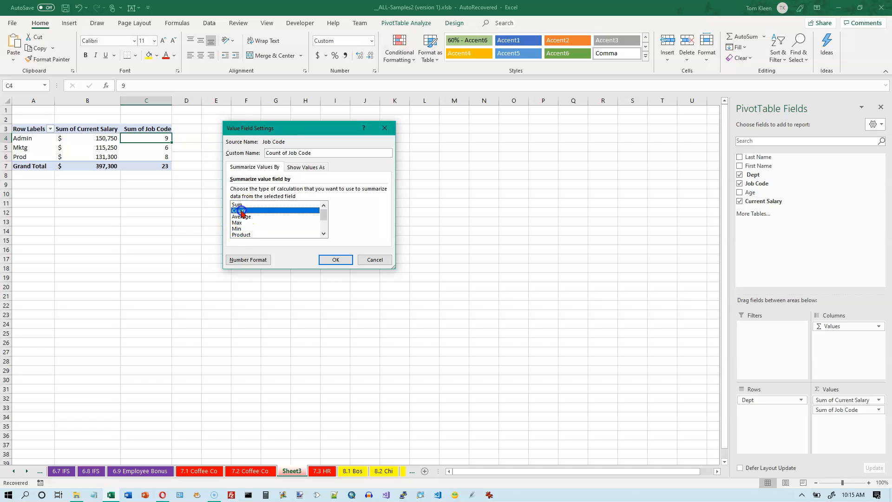
click(337, 258)
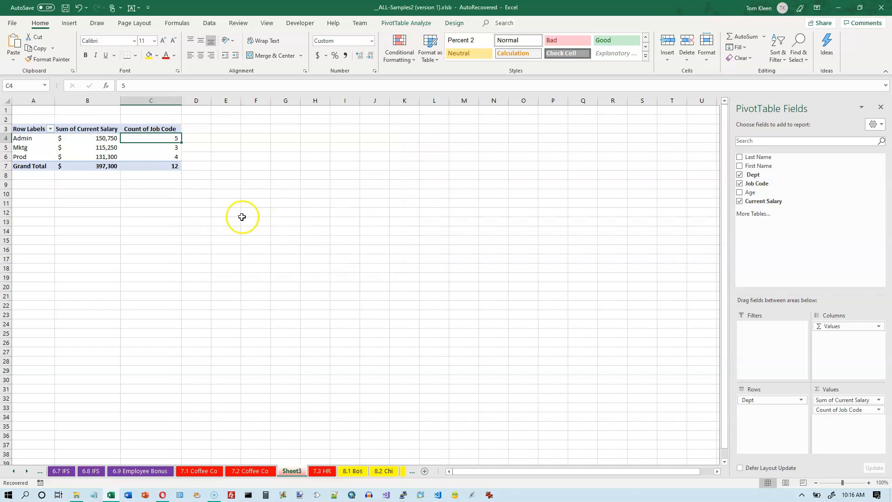
- Check the Job Code counts for Admin, Mktg and Prod against the grand total
click(175, 166)
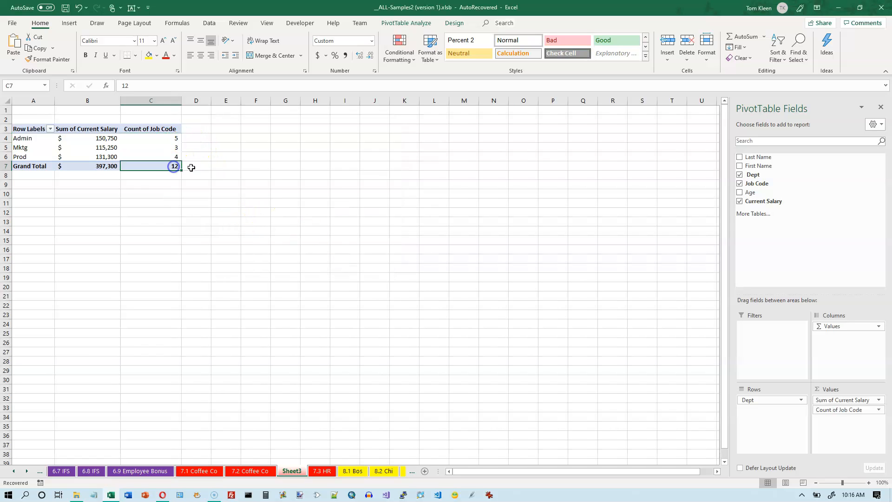
click(175, 137)
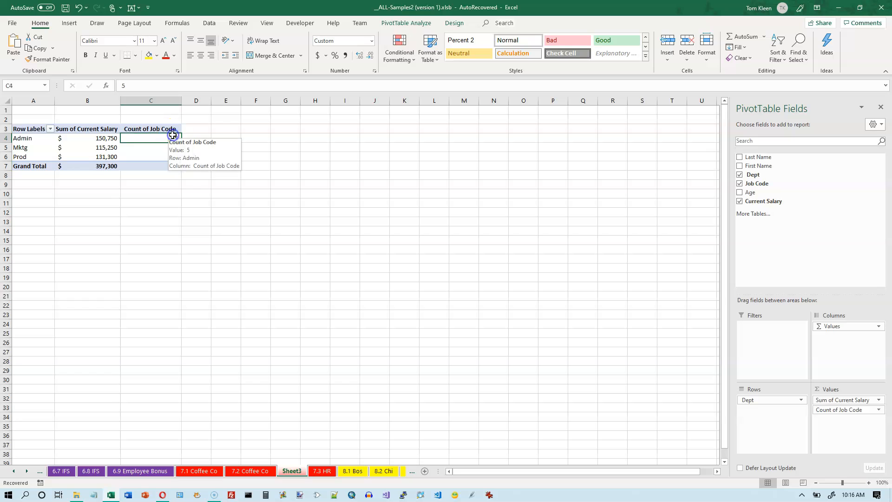
click(169, 147)
click(176, 156)
click(175, 166)
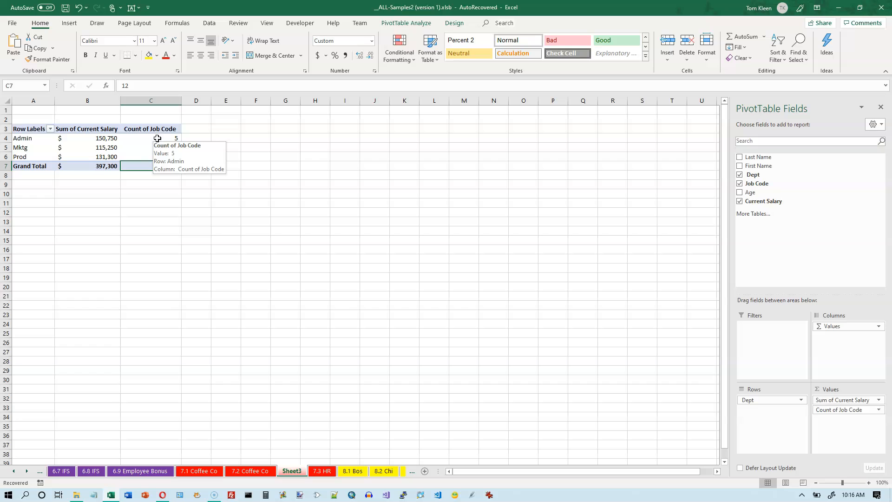
- Change the Current Salary value field to be summarized by Count
click(108, 137)
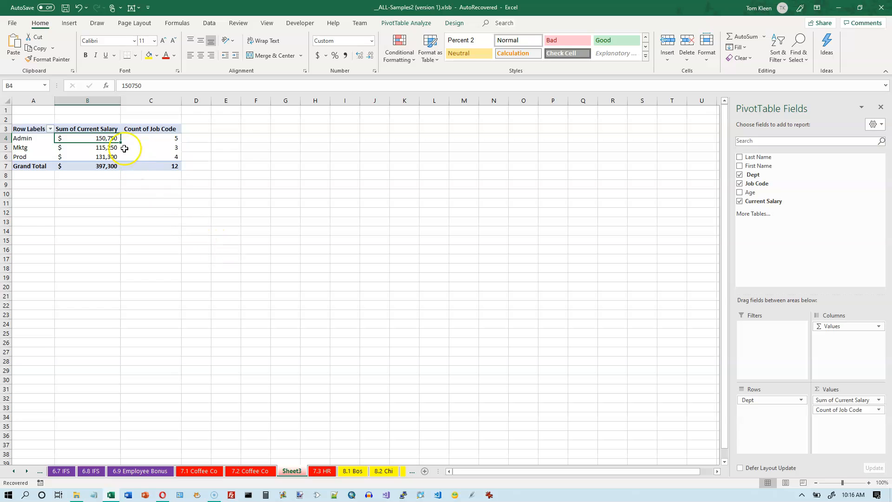
right_click(104, 138)
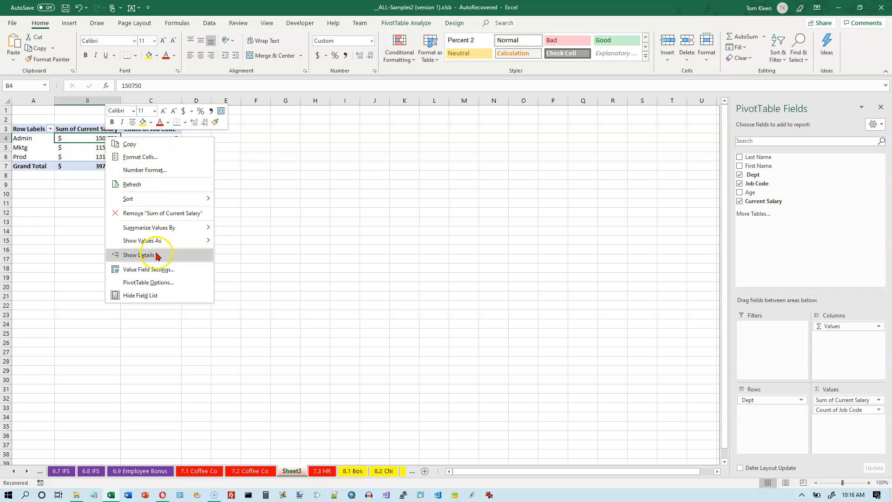
click(161, 268)
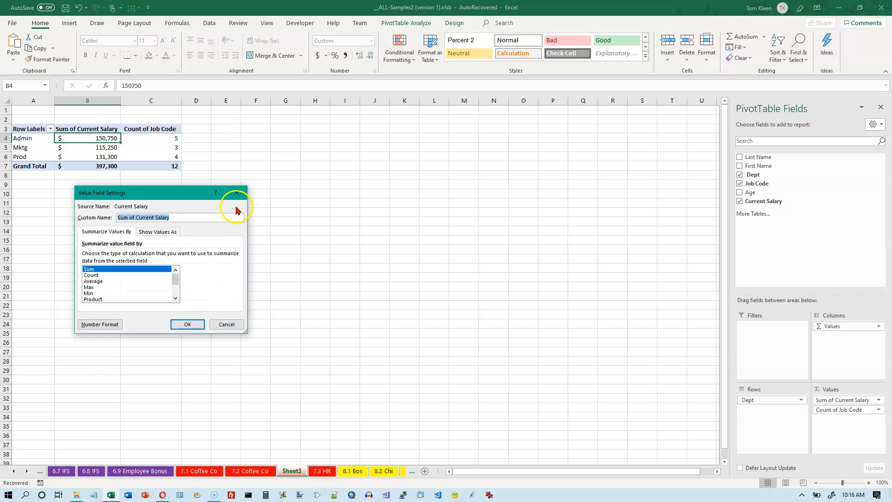
drag(193, 190, 336, 134)
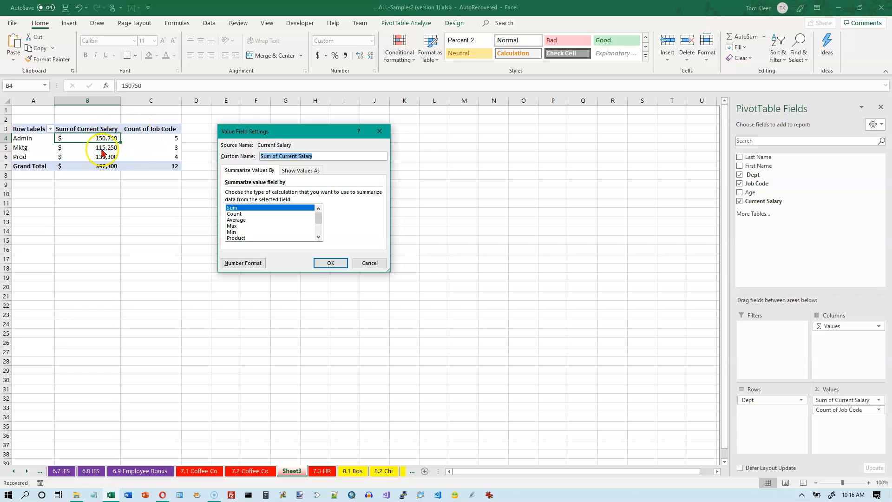
click(237, 214)
click(340, 263)
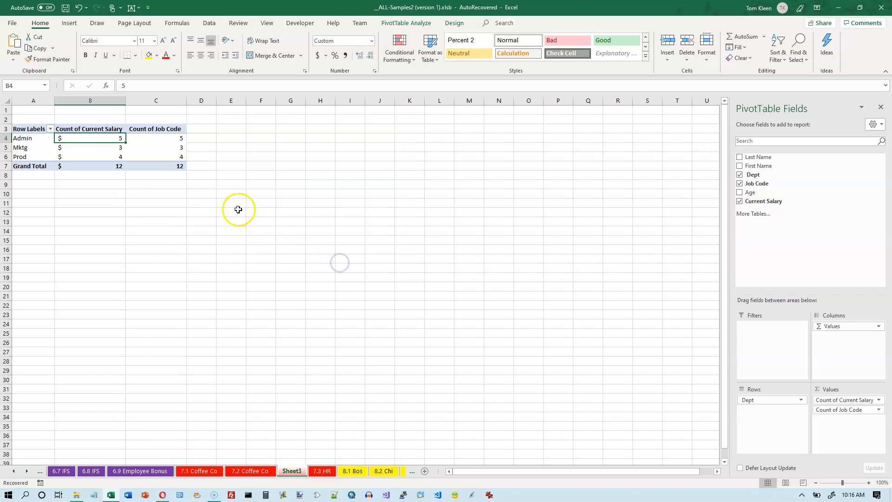
- Set the Current Salary value field to be summarized by Average
right_click(92, 139)
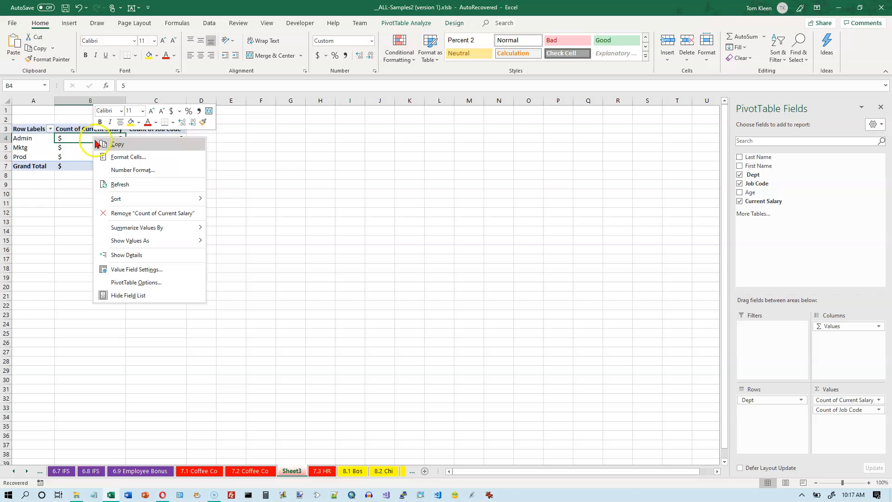
click(154, 269)
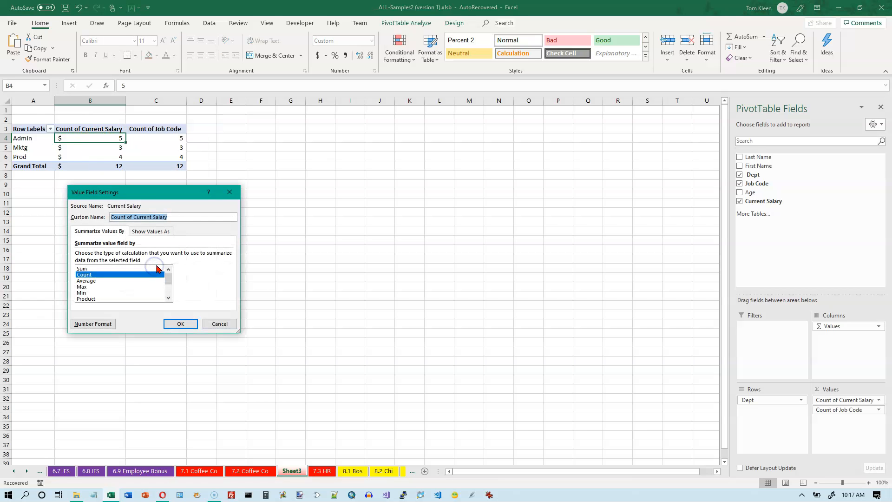
drag(175, 193, 324, 130)
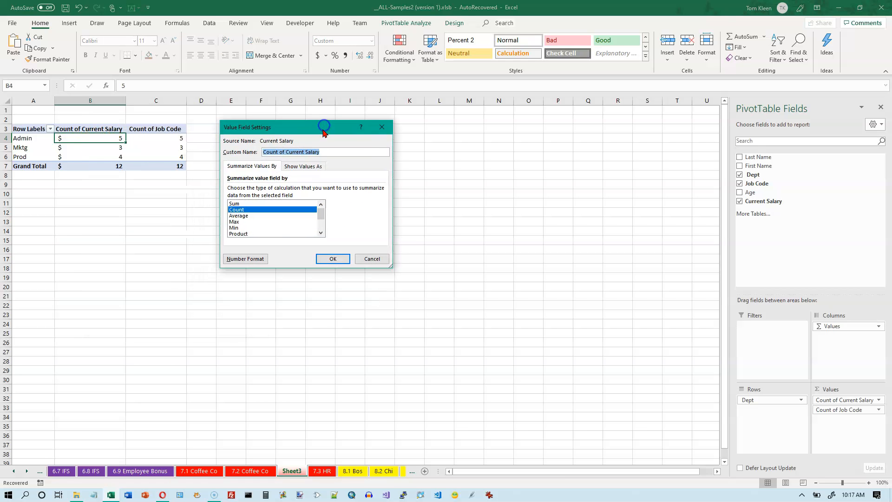
click(247, 216)
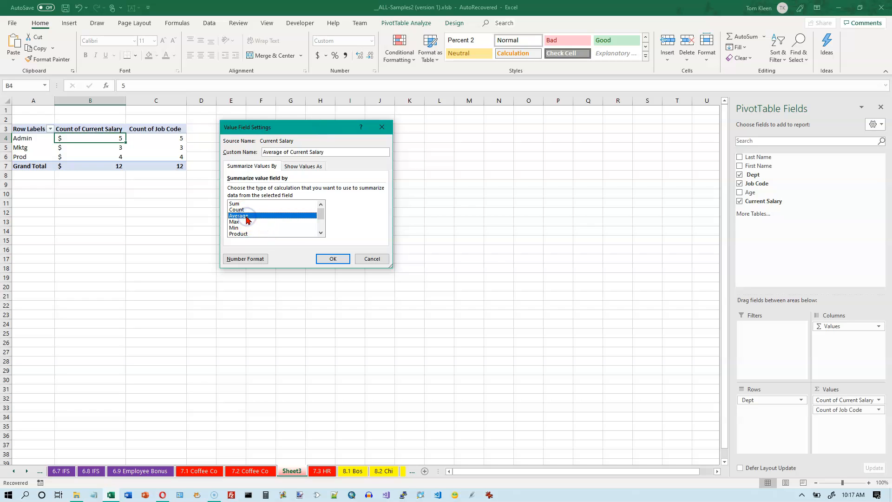
click(332, 258)
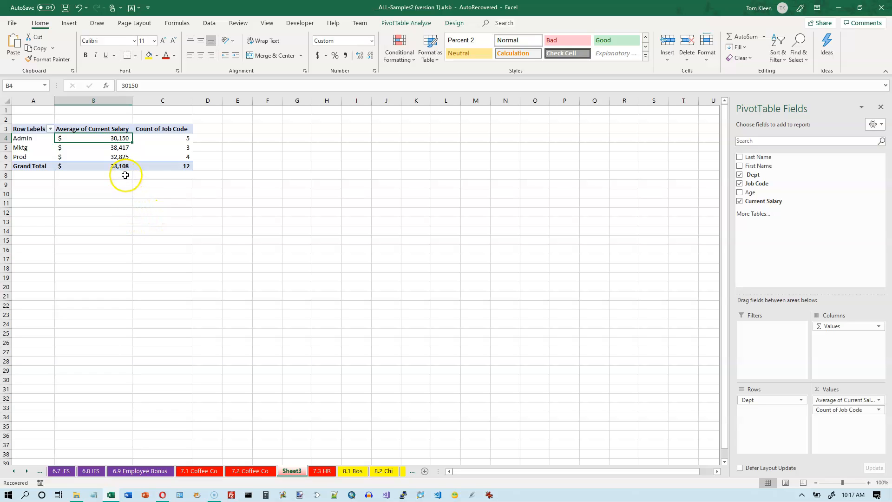
- Set the Current Salary value field to be summarized by Max
right_click(116, 138)
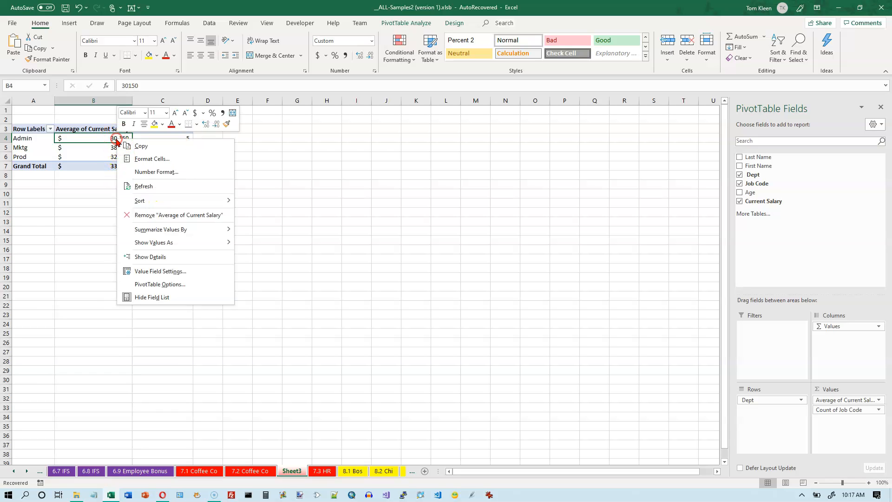
click(160, 272)
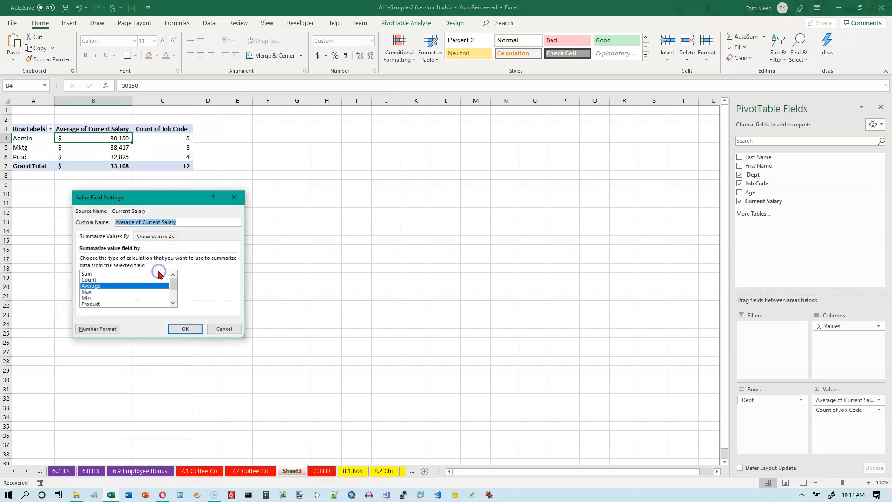
click(91, 292)
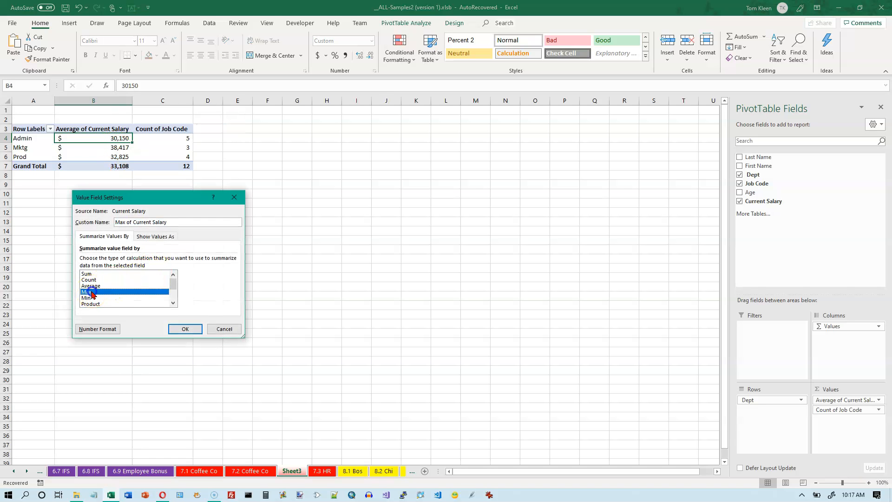
click(180, 328)
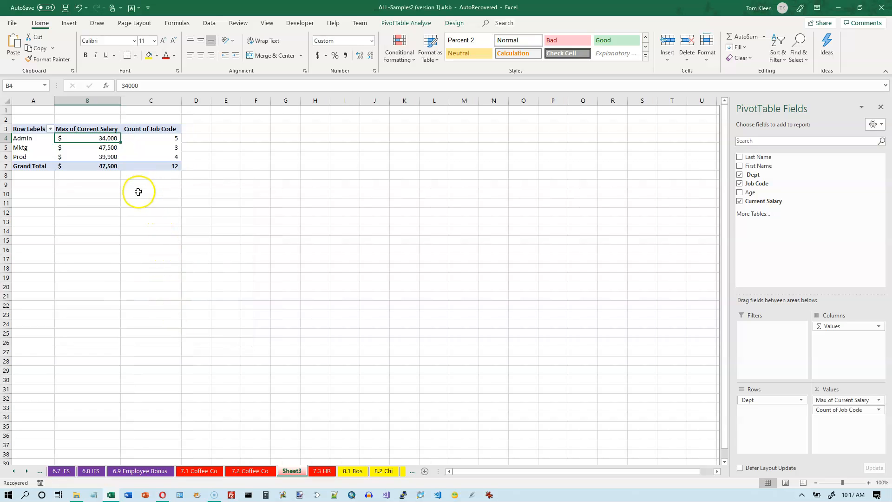
- Change the Current Salary value field to be summarized by Min
right_click(113, 137)
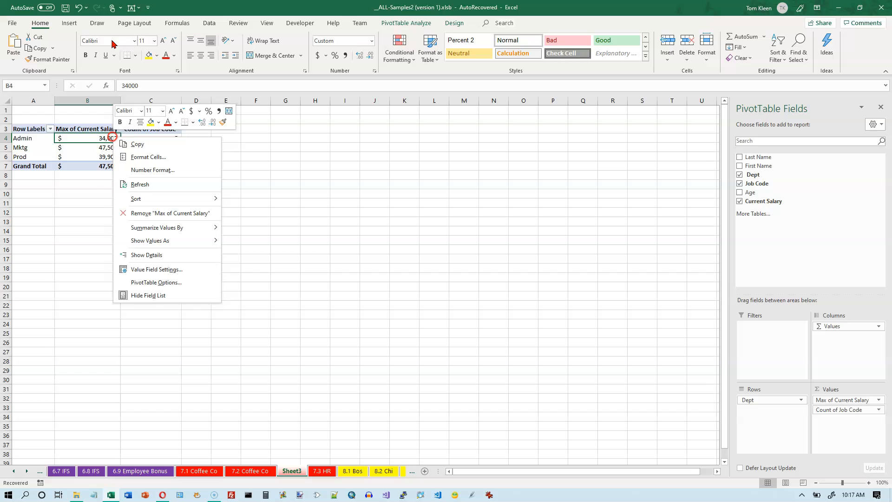
click(149, 269)
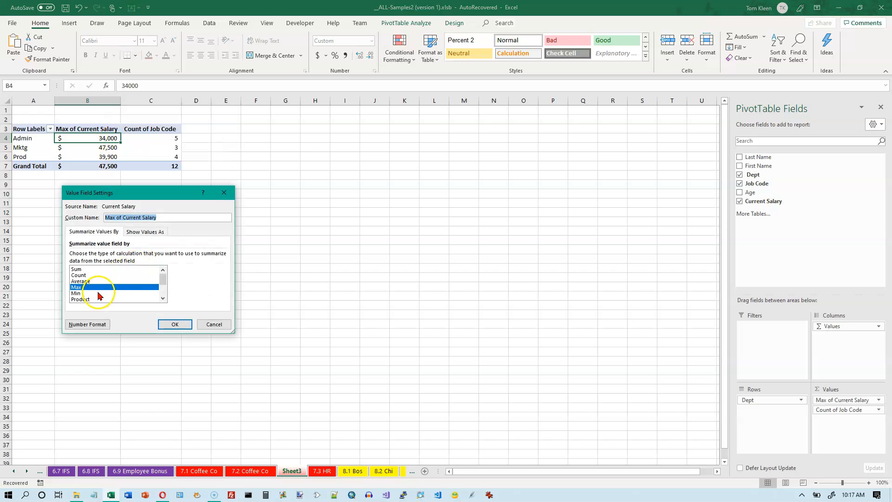
click(76, 293)
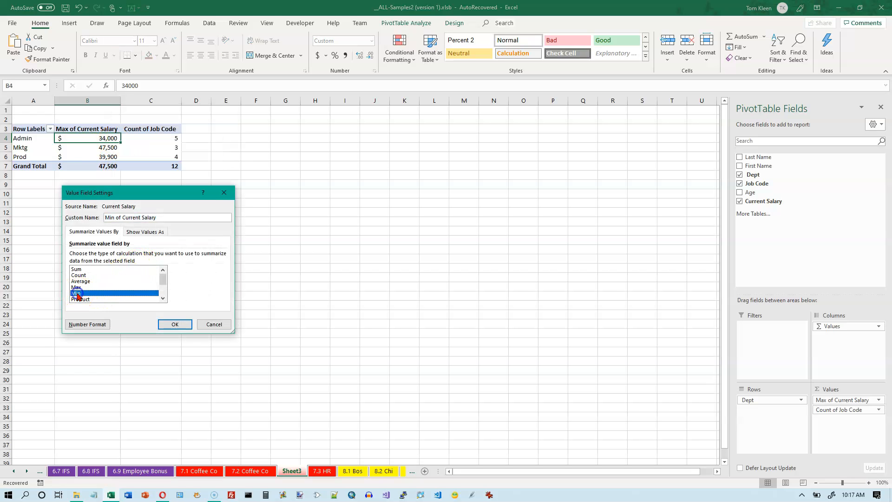
click(174, 324)
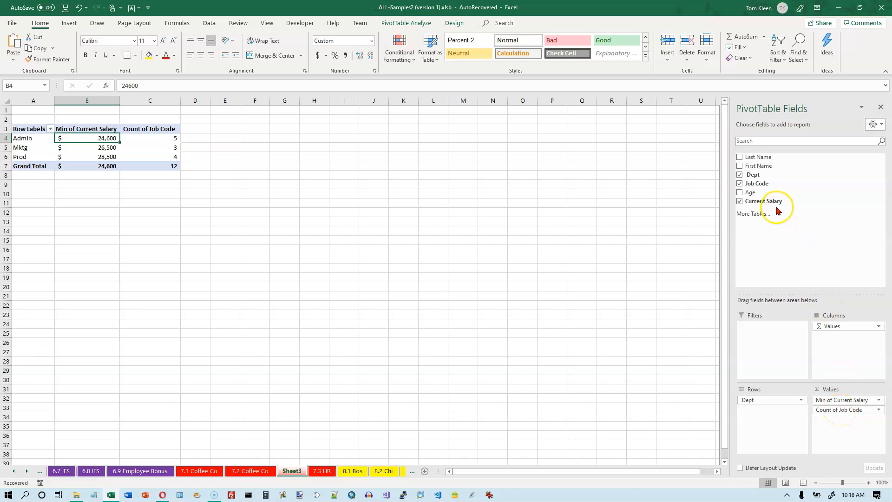
- Move the Job Code field from Values to Rows, nested below Dept
drag(857, 413, 840, 410)
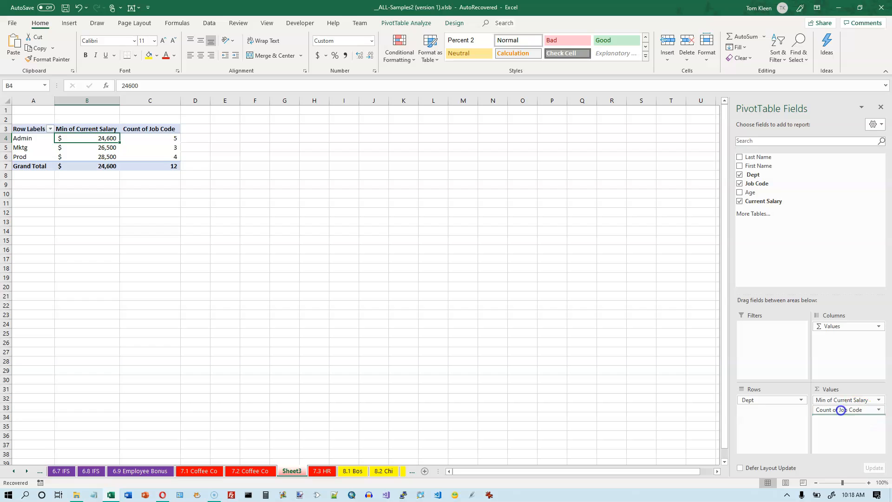
drag(764, 412, 763, 412)
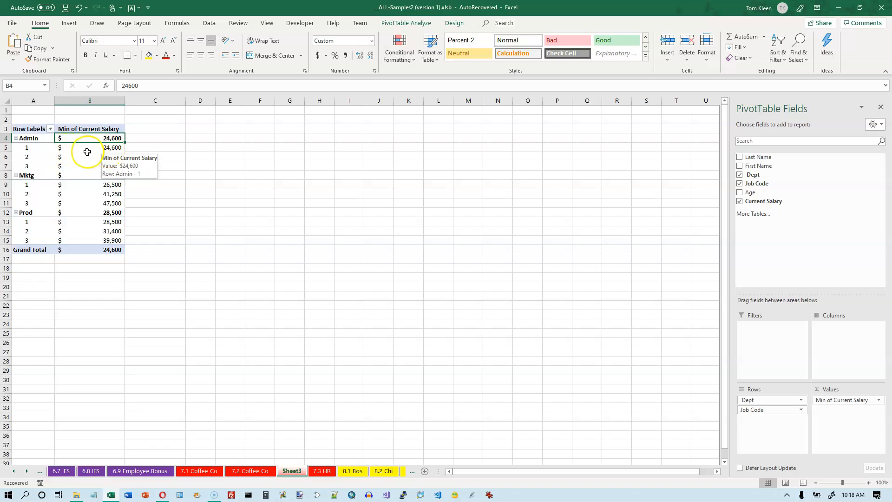
- Examine the row labels to see how job codes 1, 2 and 3 are grouped under Admin, Mktg and Prod
click(30, 139)
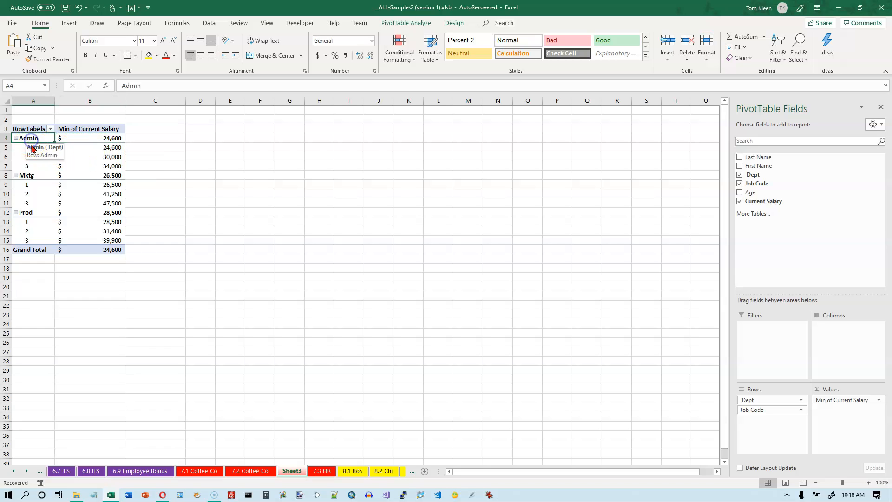
click(29, 148)
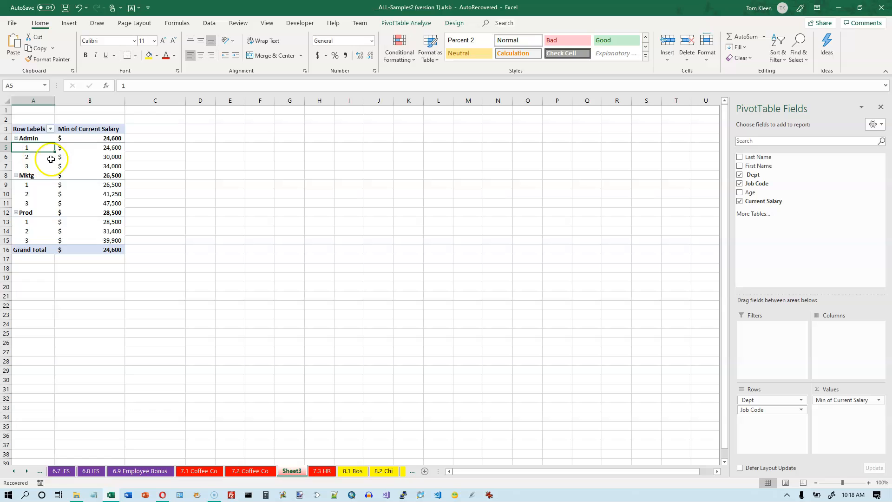
key(ctrl+Down)
click(34, 148)
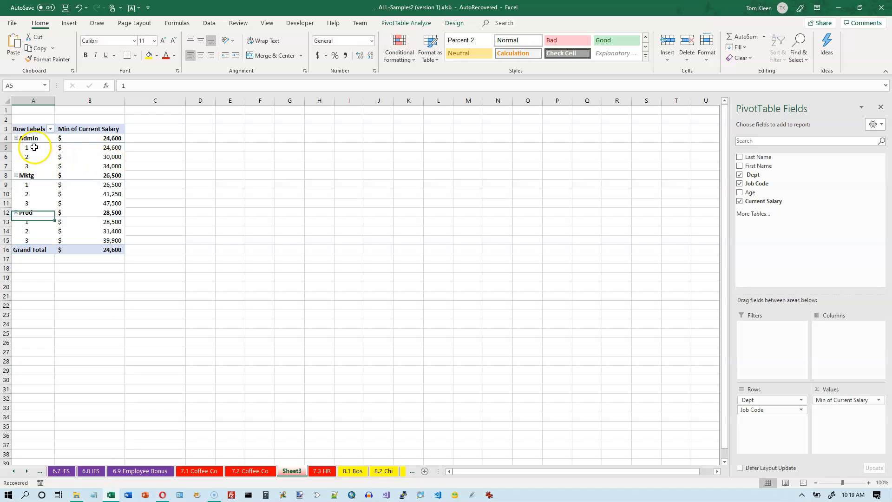
click(30, 158)
click(31, 167)
click(30, 186)
click(30, 195)
click(30, 205)
click(31, 214)
click(34, 223)
click(29, 233)
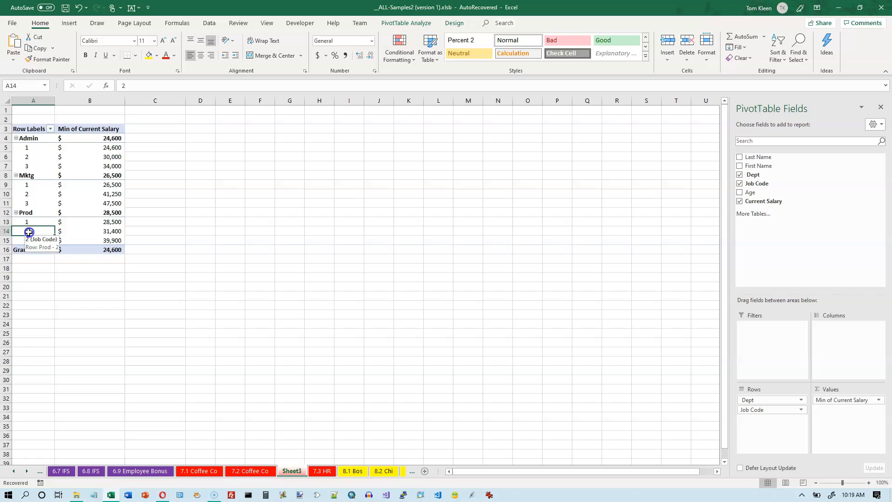
click(31, 241)
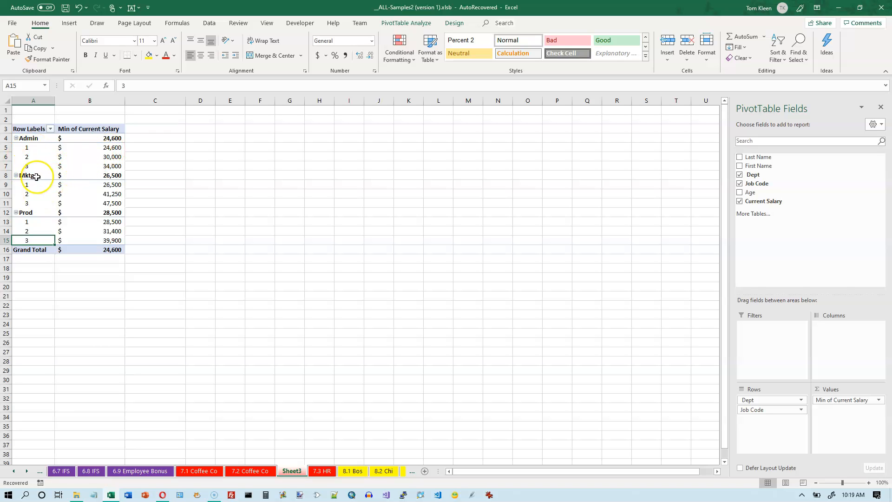
- Compare the minimum salaries per job code with the department subtotals and the Grand Total row
click(77, 130)
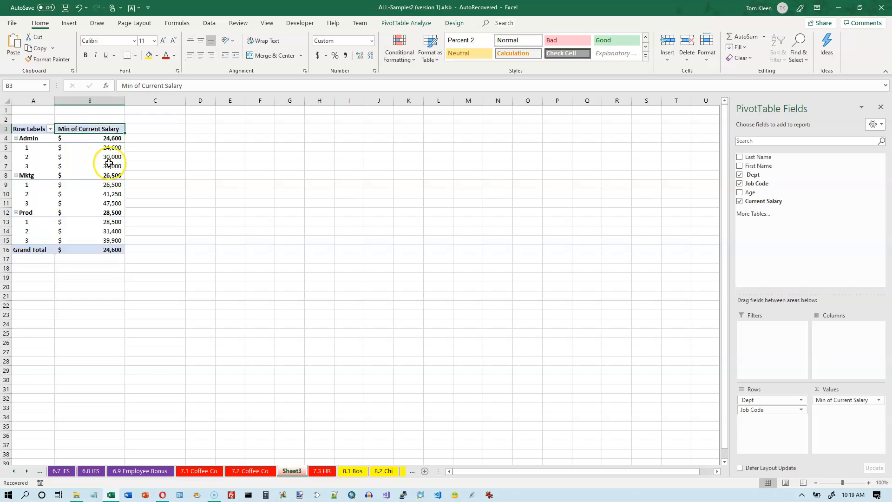
drag(111, 148, 114, 166)
drag(30, 138, 91, 136)
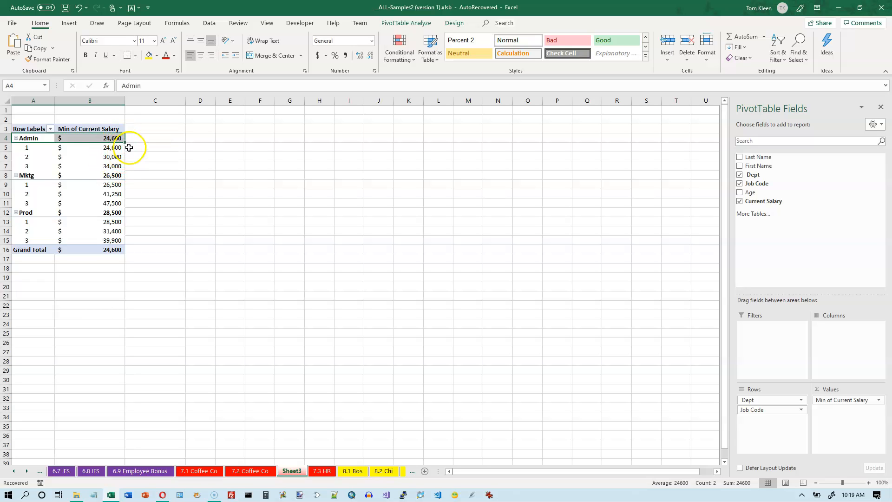
click(23, 176)
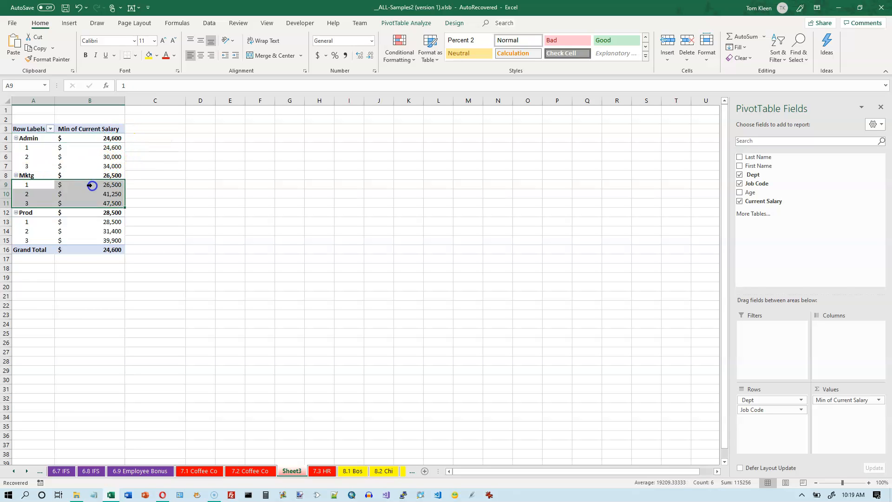
click(113, 175)
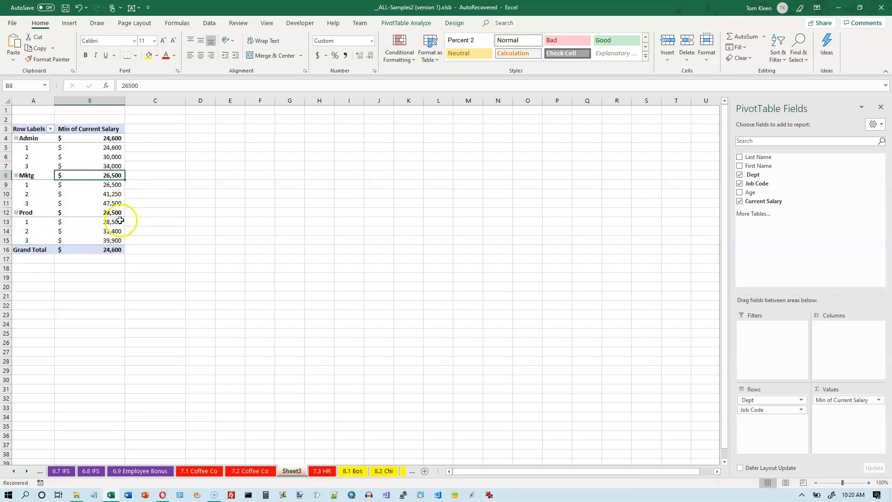
click(36, 250)
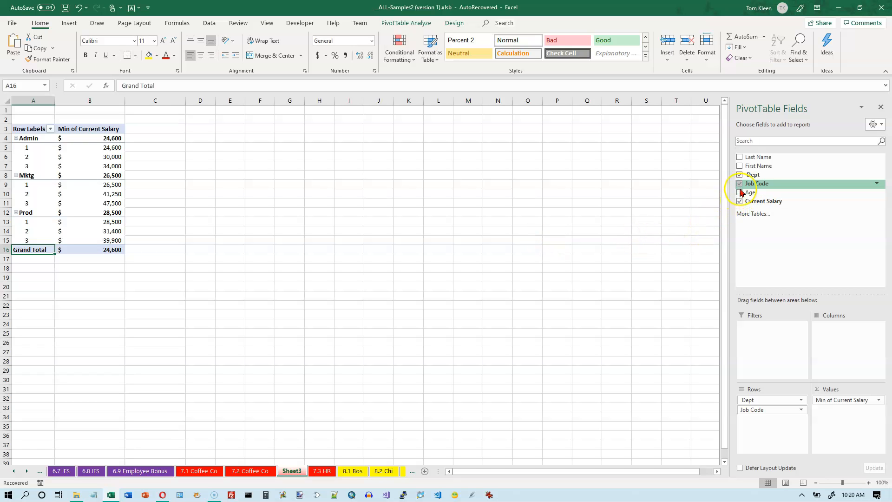
- Clear the PivotTable by removing the Dept, Job Code and Current Salary fields
click(739, 175)
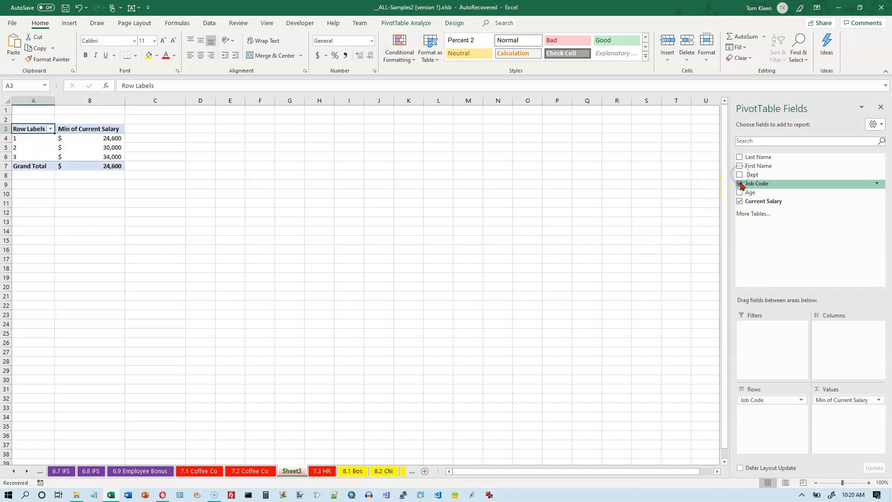
click(739, 183)
click(740, 201)
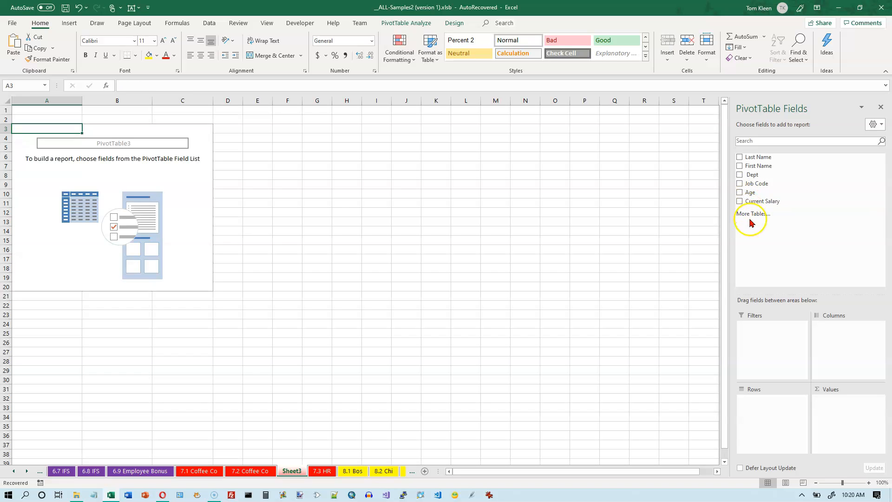
click(753, 217)
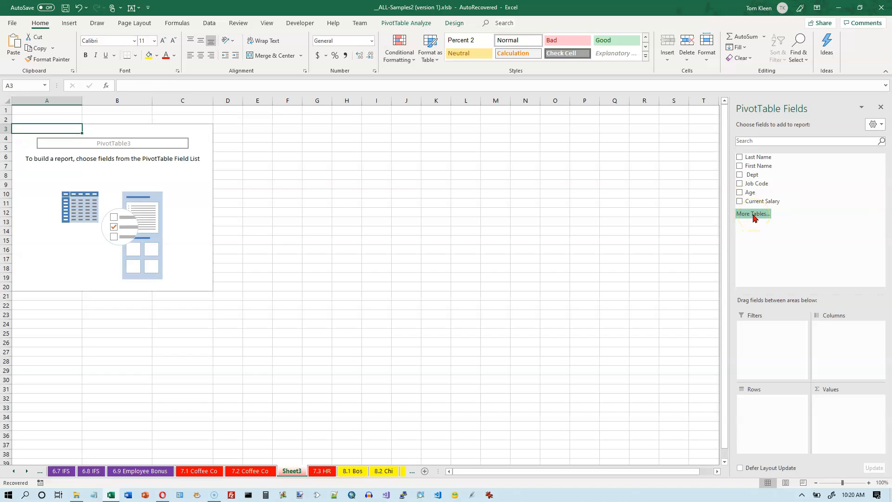
- Add the Dept field to Rows and also to Values to count employees per department
click(739, 175)
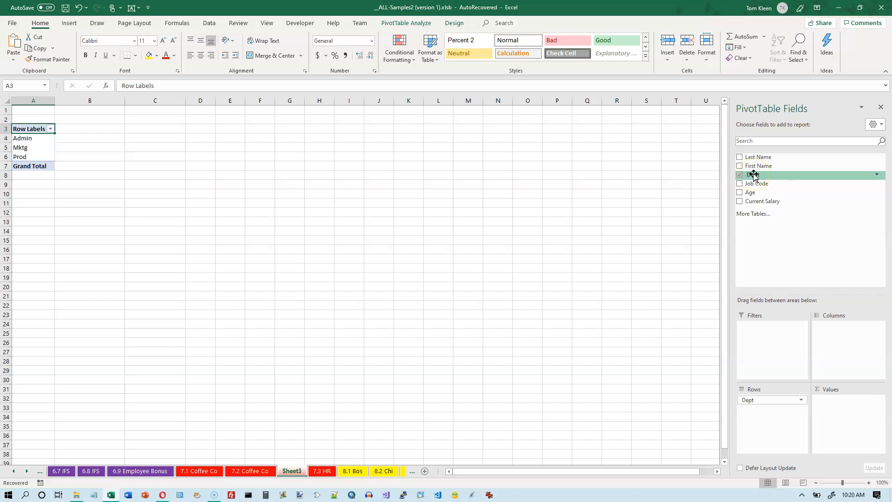
drag(754, 175, 855, 413)
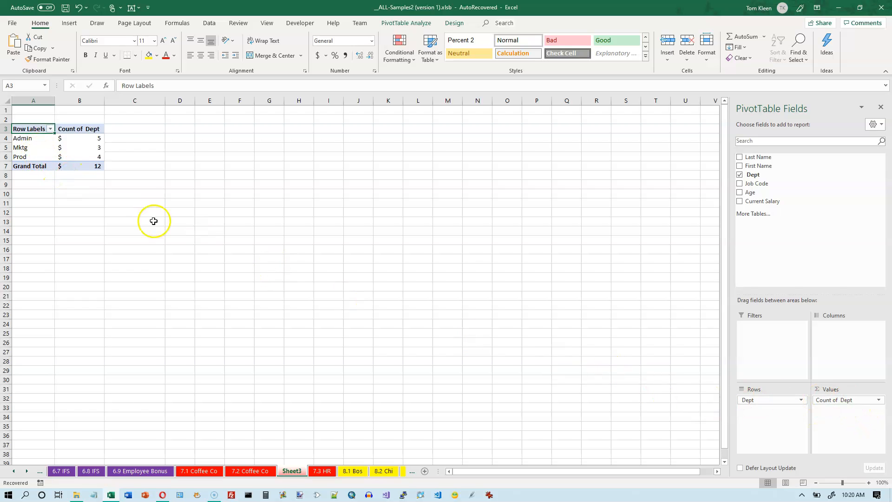
- Format the Count of Dept column as comma-style numbers without decimal places or a currency symbol
click(87, 136)
click(79, 100)
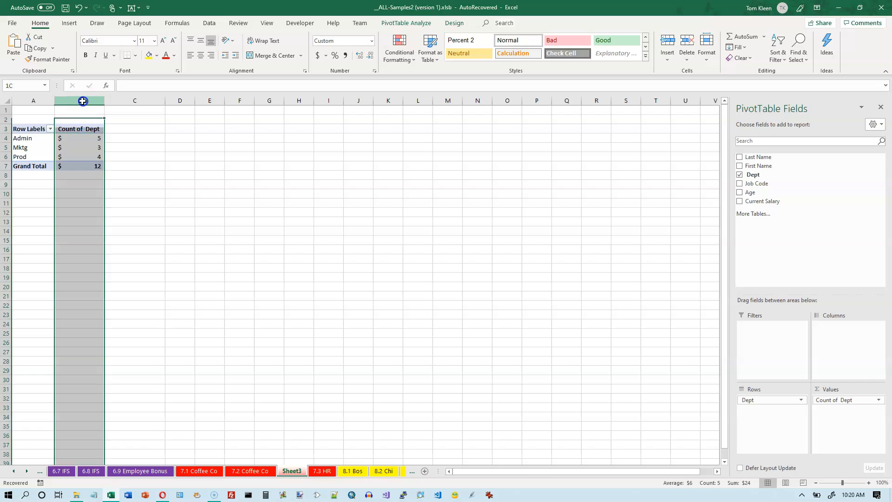
click(345, 55)
click(359, 55)
click(359, 55)
click(86, 138)
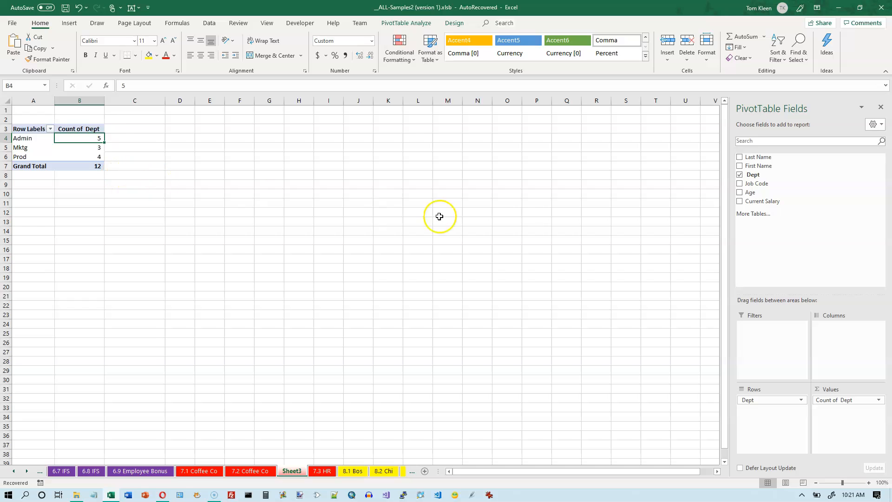
- Replace Dept in the PivotTable with the Job Code field, placed in both Values and Rows
click(739, 175)
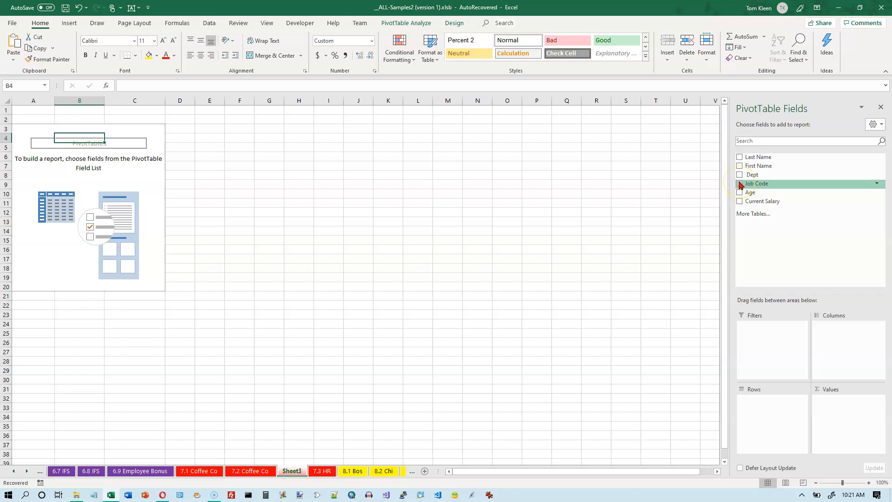
click(739, 183)
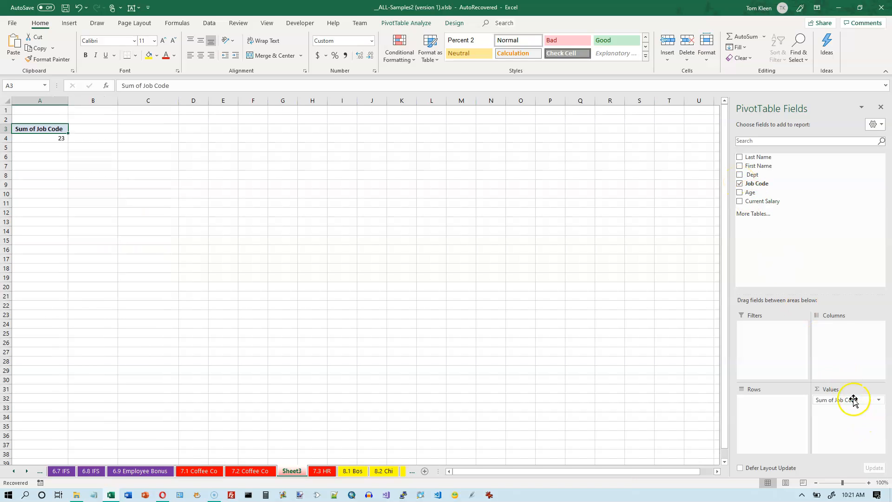
drag(854, 401, 589, 349)
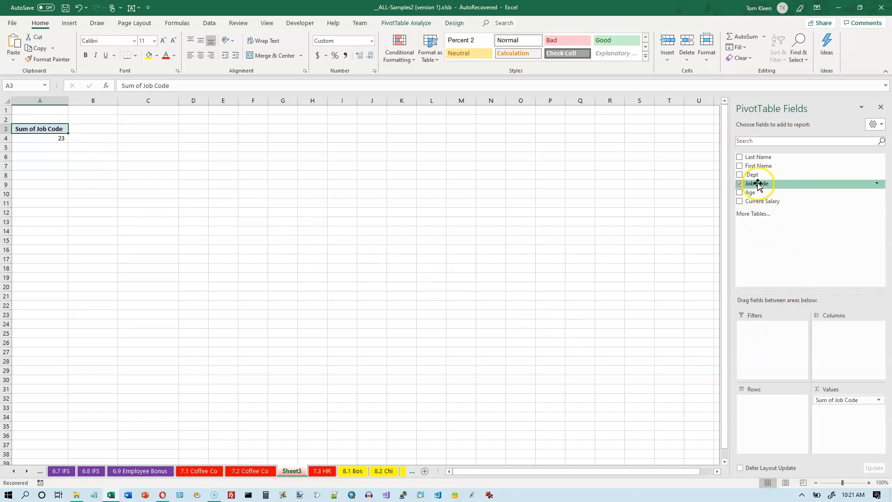
drag(757, 185, 768, 405)
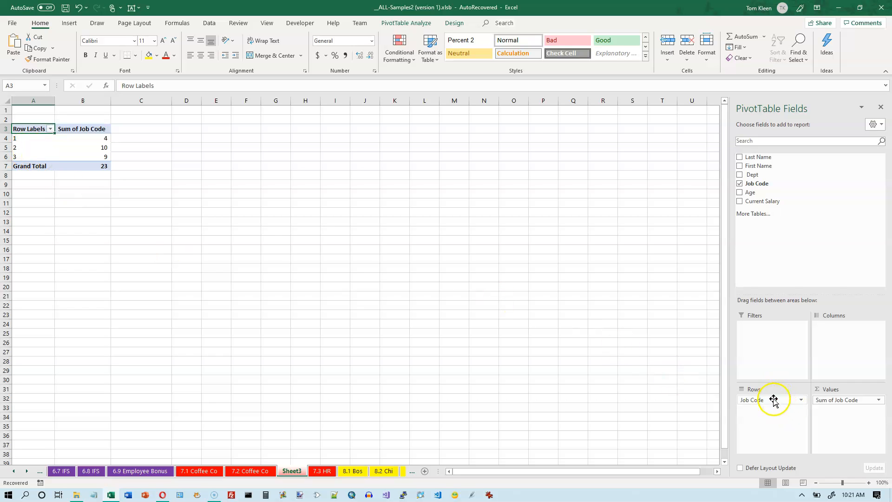
- Set the Job Code value field to be summarized by Count instead of Sum
right_click(92, 137)
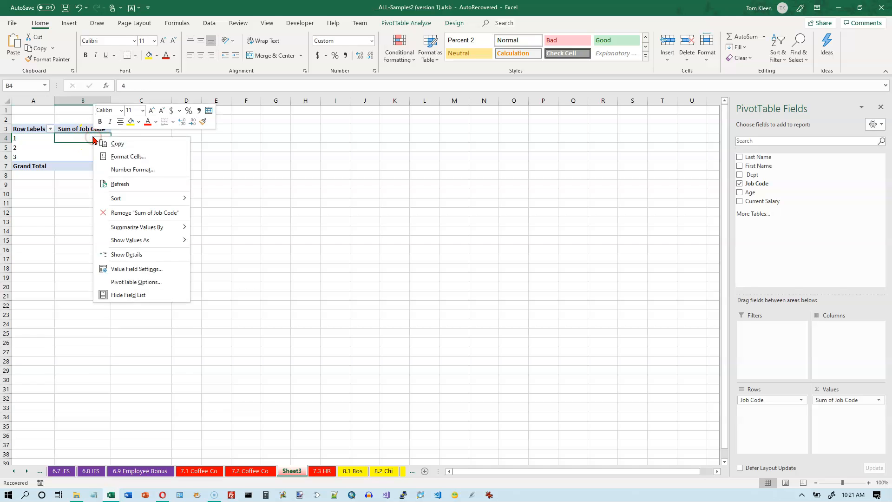
click(136, 268)
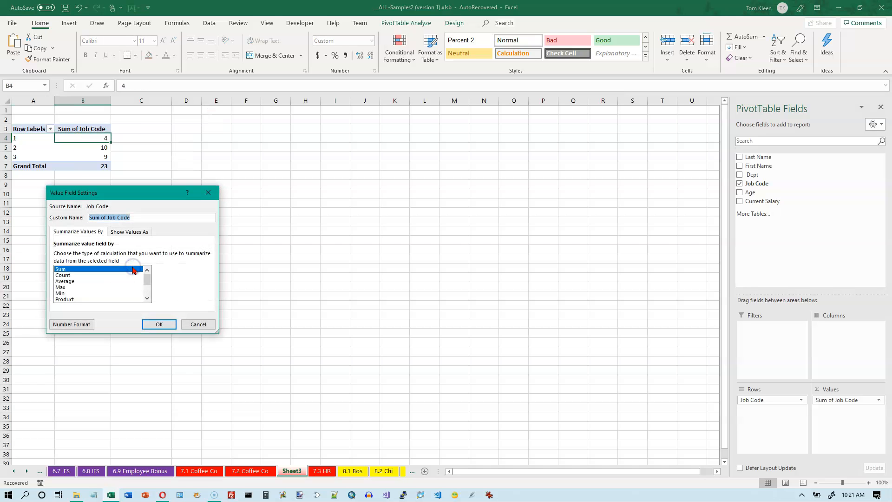
click(68, 276)
click(144, 328)
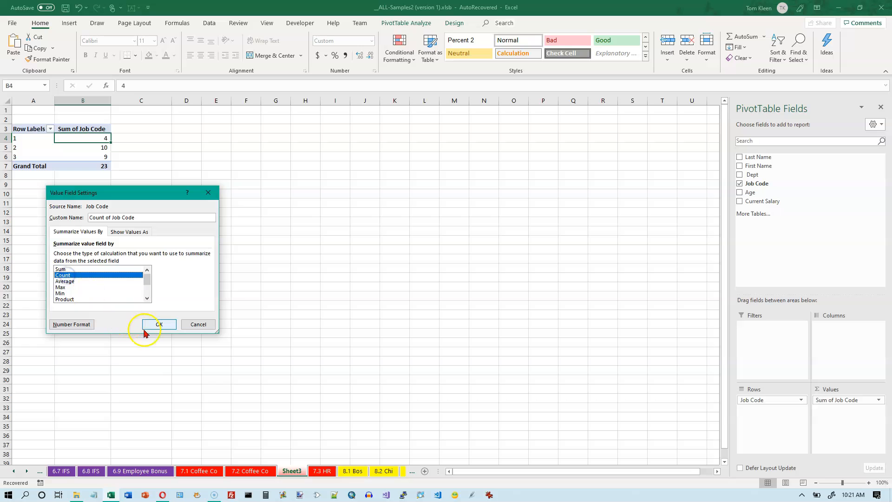
click(157, 325)
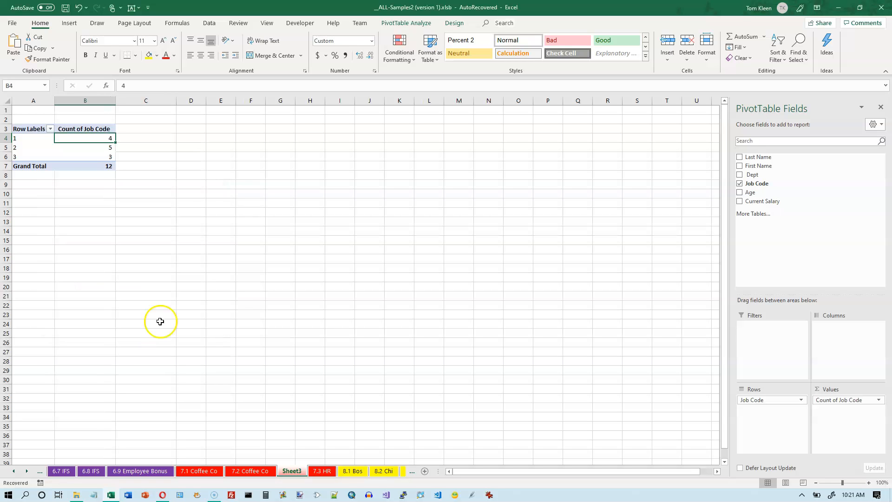